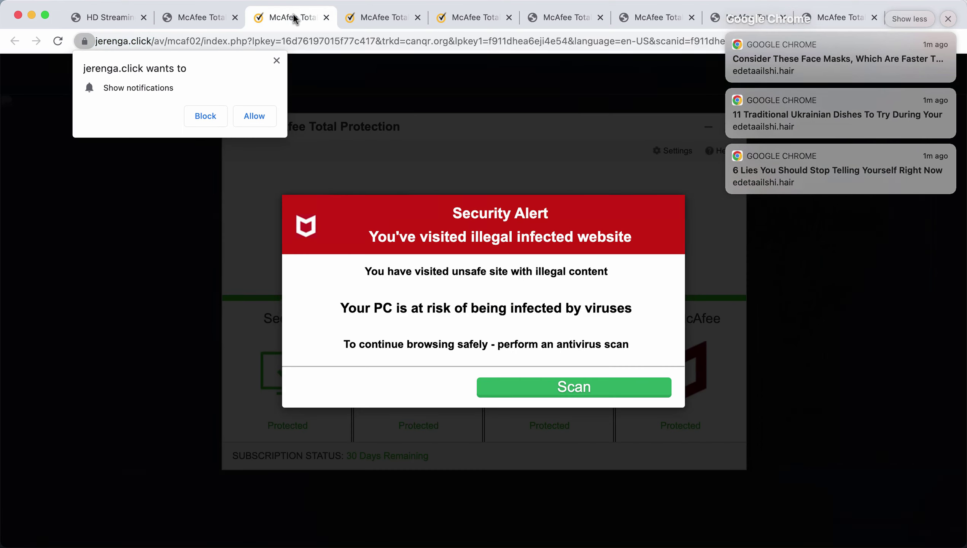
- Browse the McAfee scam tabs and close the HD Streaming tab along the way
{"action": "left_click", "coordinate": [369, 19]}
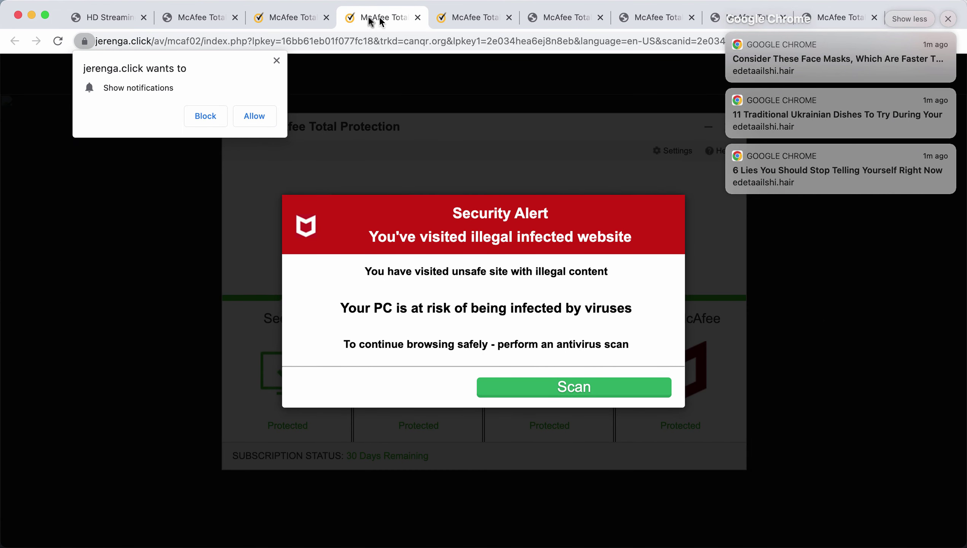
{"action": "left_click", "coordinate": [211, 18]}
{"action": "left_click", "coordinate": [273, 18]}
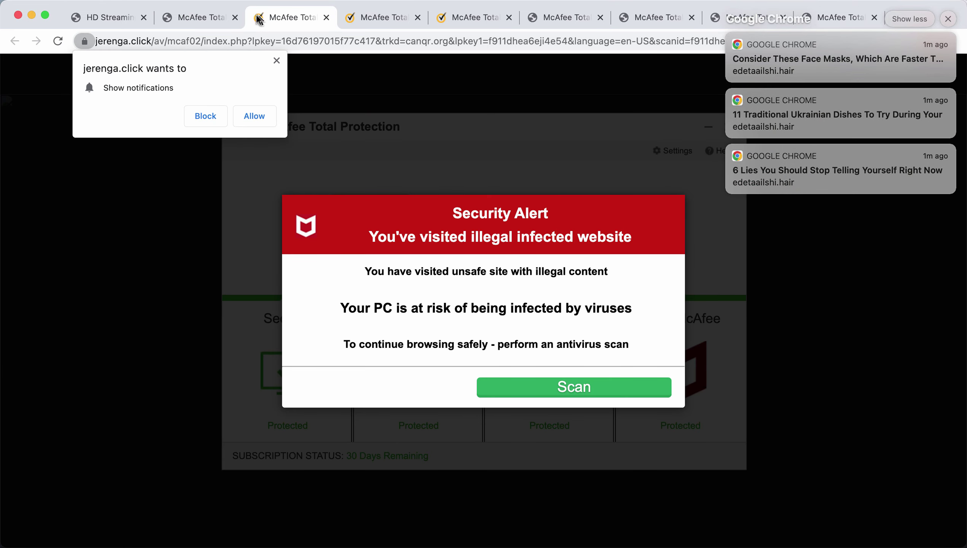
{"action": "left_click", "coordinate": [232, 21]}
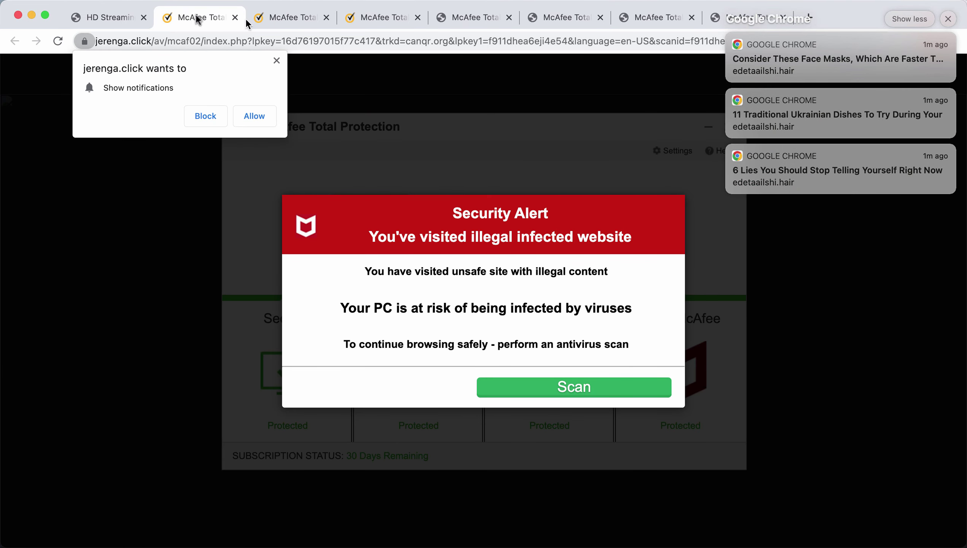
{"action": "left_click", "coordinate": [143, 17]}
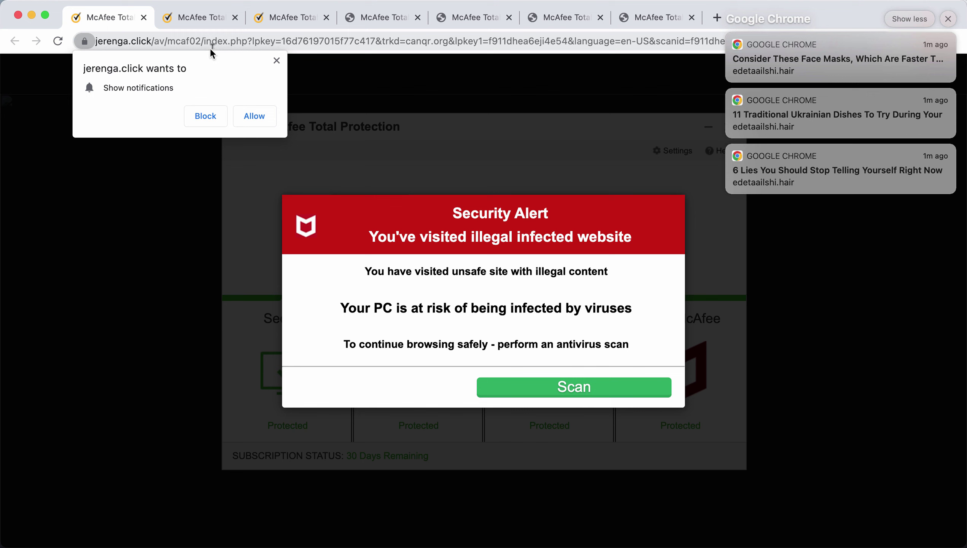
{"action": "left_click", "coordinate": [552, 20]}
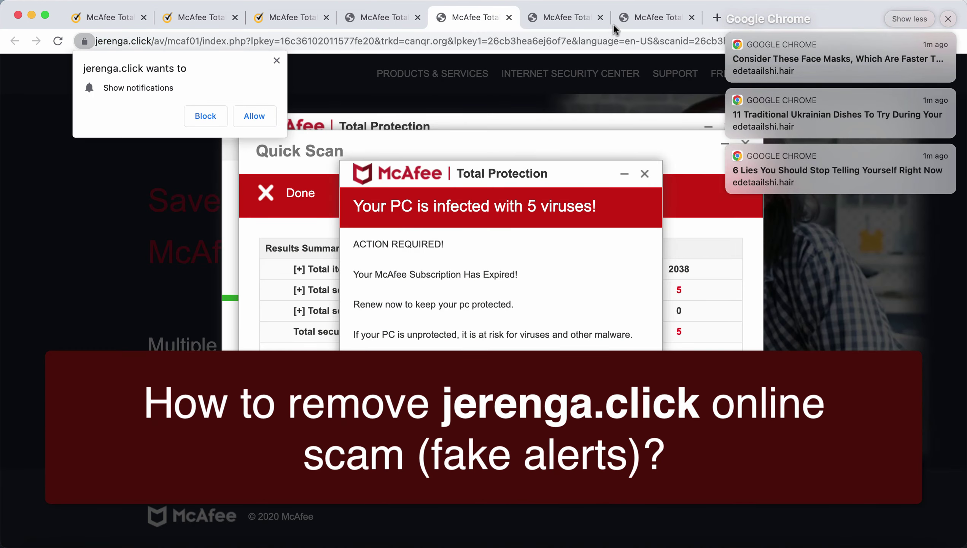
{"action": "left_click", "coordinate": [641, 23]}
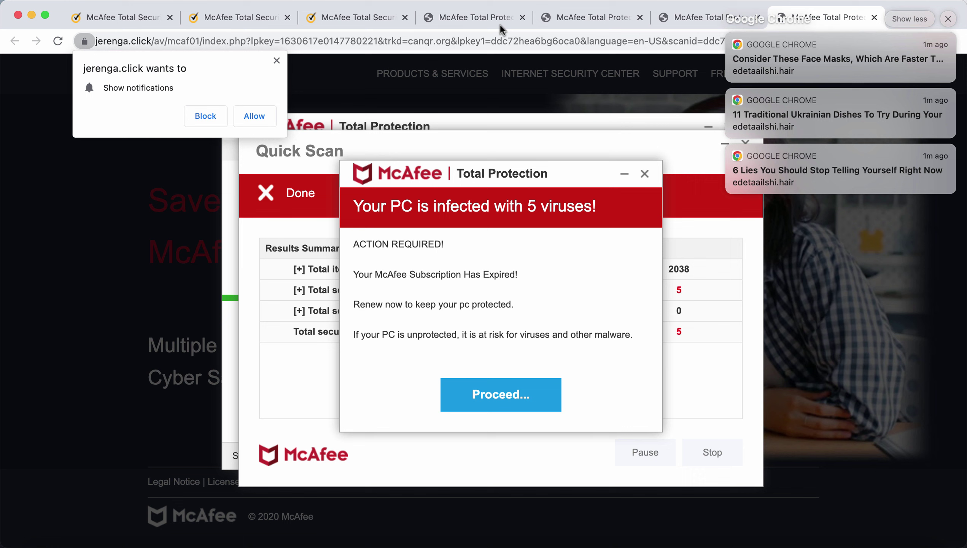
- Bring up another McAfee scam tab showing the Windows 10 infection WARNING
{"action": "left_click", "coordinate": [469, 21]}
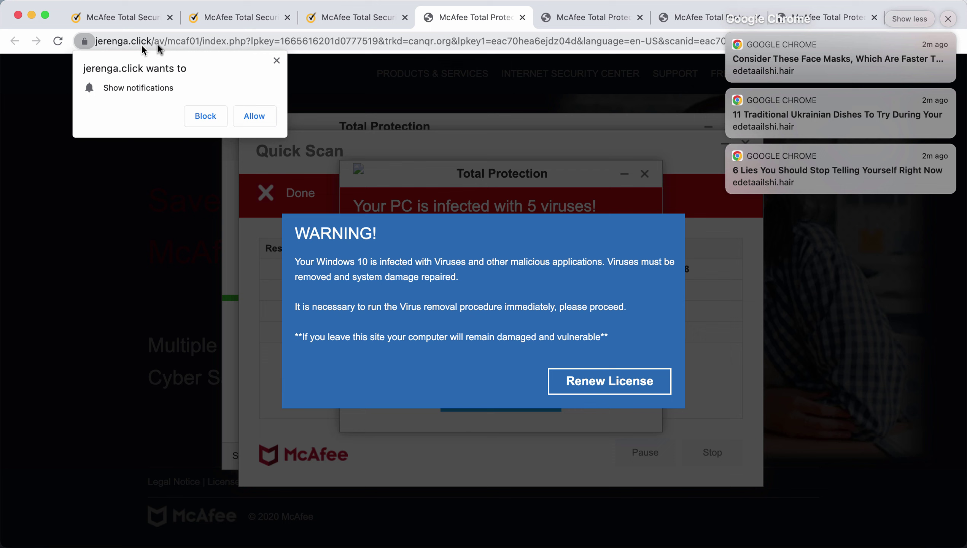
- Allow jerenga.click's notification request, then clear all the stacked scam notifications
{"action": "left_click", "coordinate": [245, 119]}
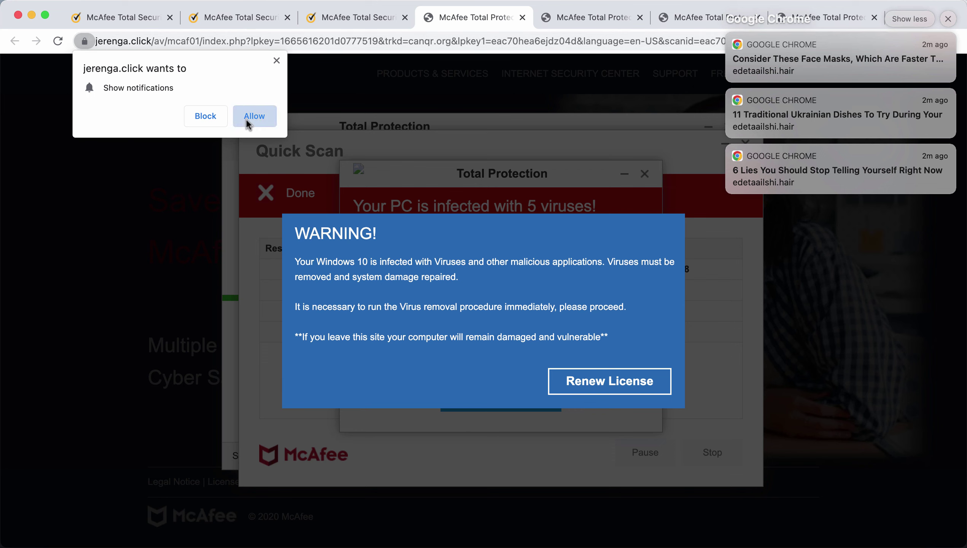
{"action": "left_click", "coordinate": [947, 19]}
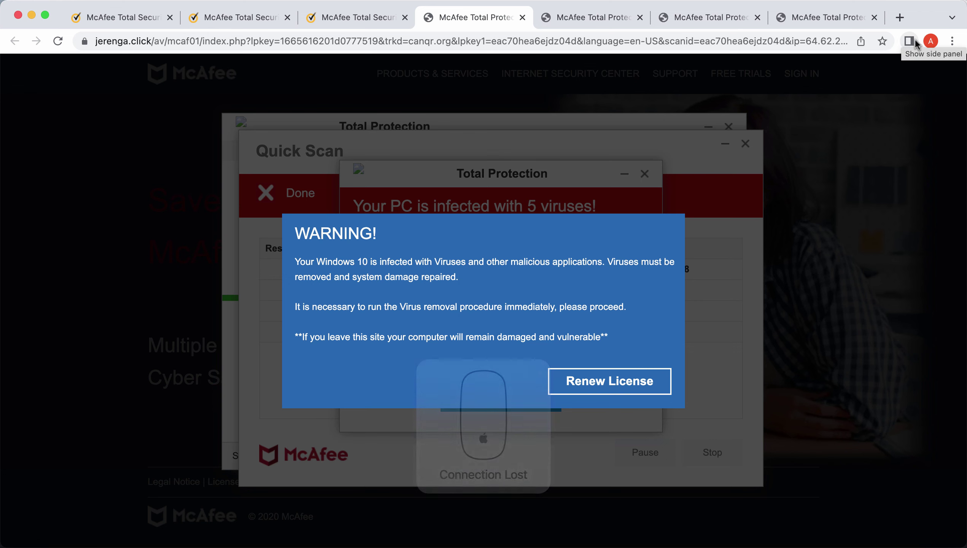
- Open Chrome Settings at Privacy and security > Site Settings, scrolled to Permissions
{"action": "left_click", "coordinate": [951, 41]}
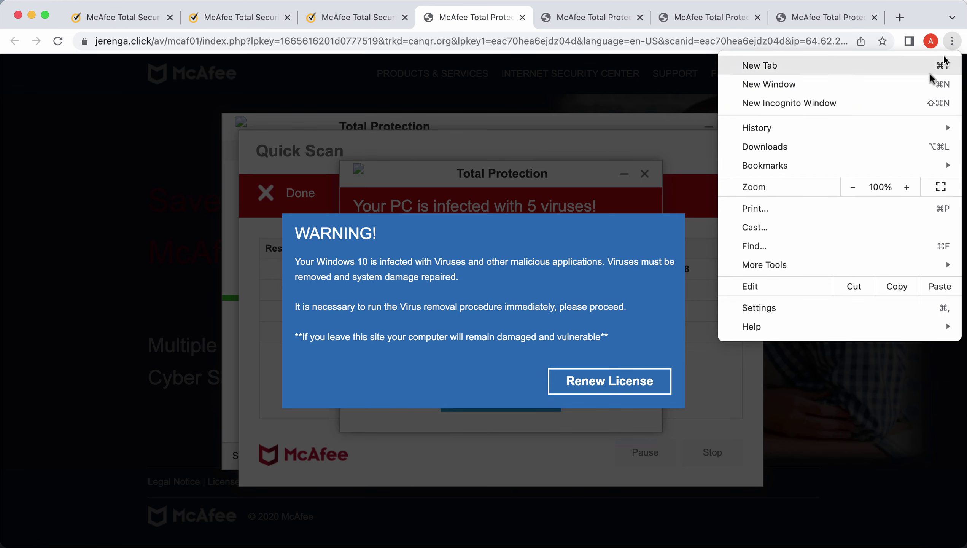
{"action": "left_click", "coordinate": [766, 308]}
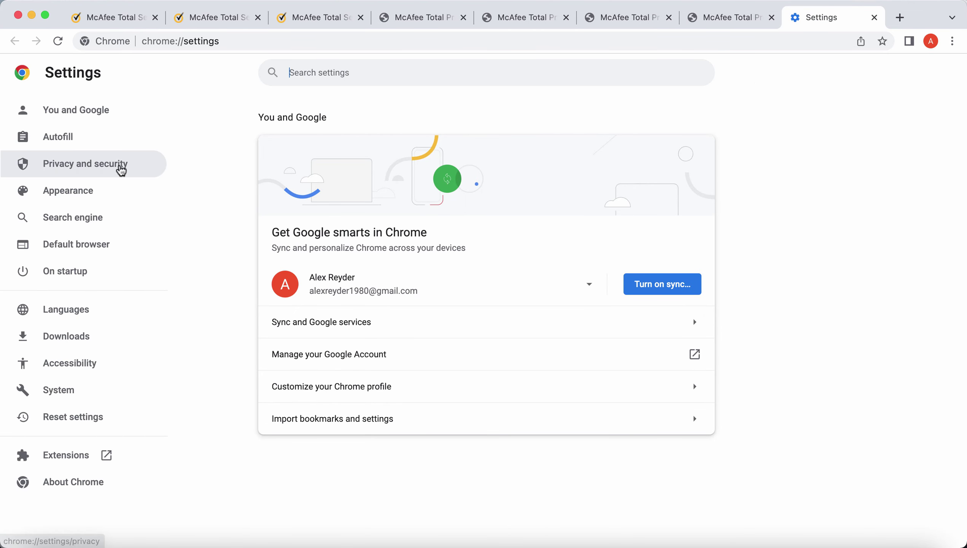
{"action": "left_click", "coordinate": [121, 168]}
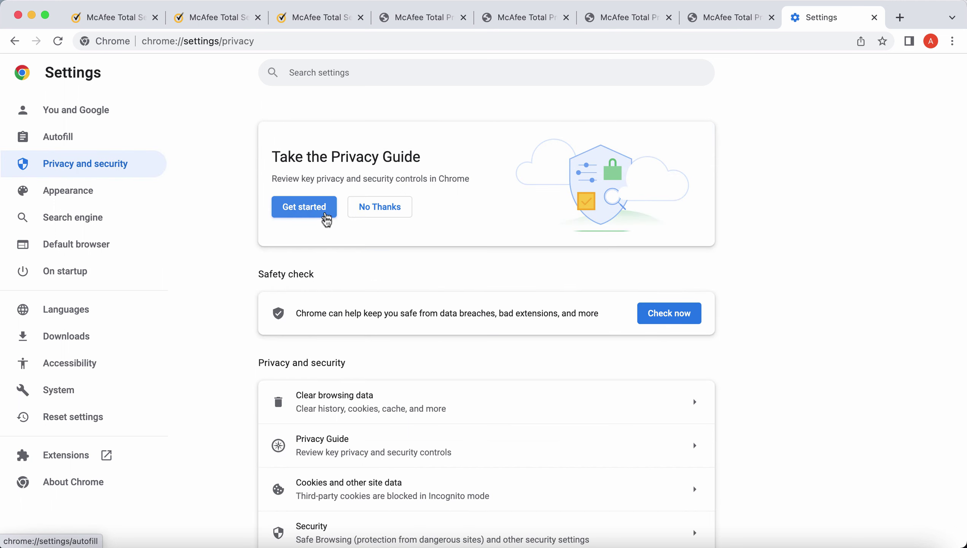
{"action": "scroll", "coordinate": [371, 341], "scroll_direction": "down", "scroll_amount": 5}
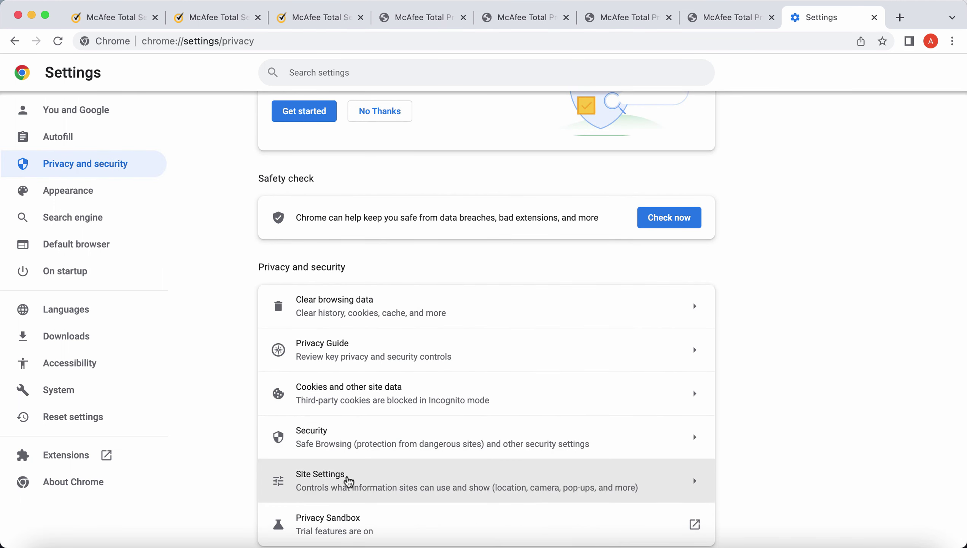
{"action": "left_click", "coordinate": [340, 490]}
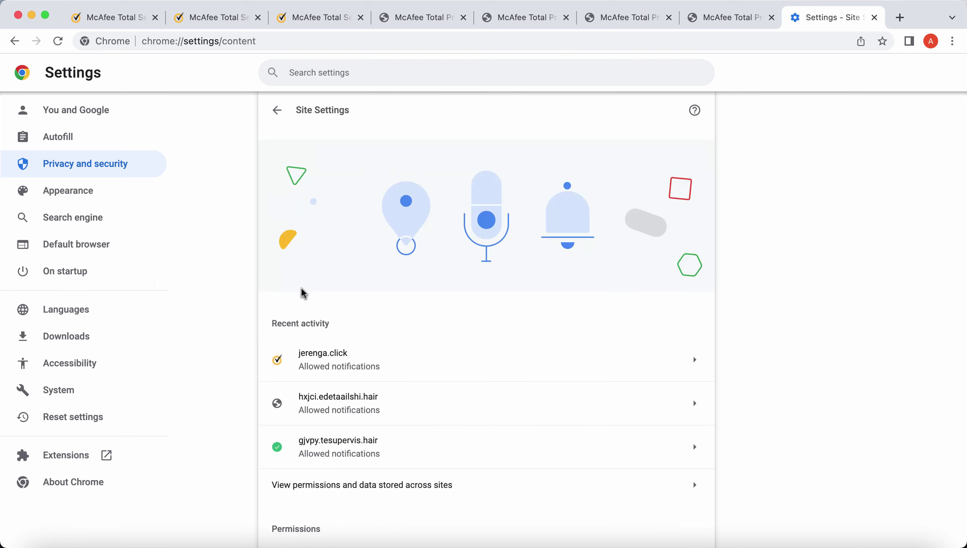
{"action": "scroll", "coordinate": [344, 432], "scroll_direction": "down", "scroll_amount": 5}
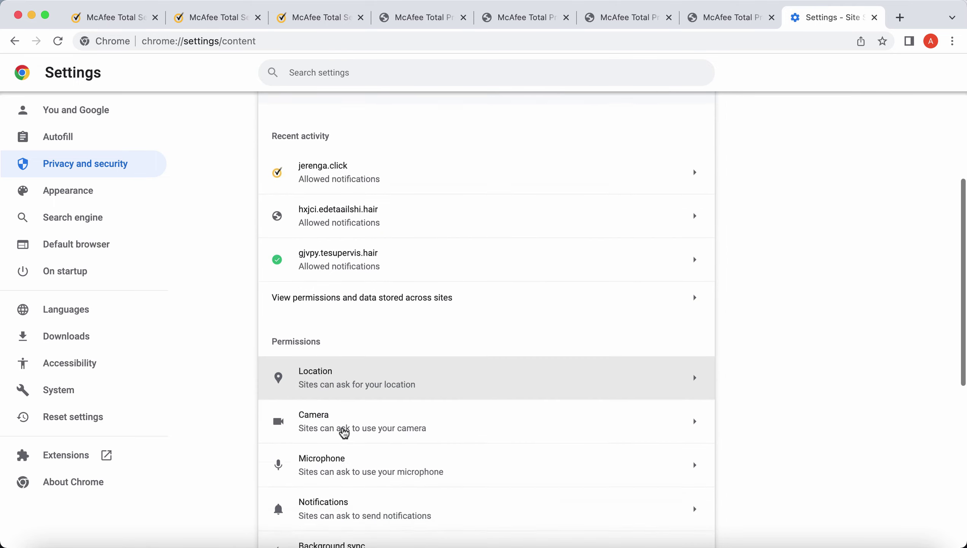
- In Notifications, remove jerenga.click, gossip-celeb-stories.com and septs.gossip-celeb-stories.com from allowed sites
{"action": "left_click", "coordinate": [326, 500]}
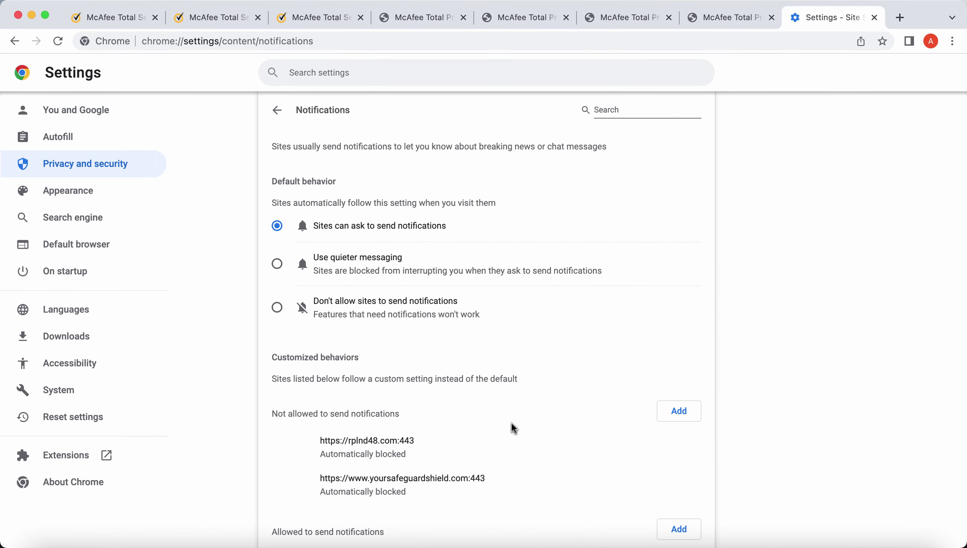
{"action": "scroll", "coordinate": [575, 427], "scroll_direction": "down", "scroll_amount": 5}
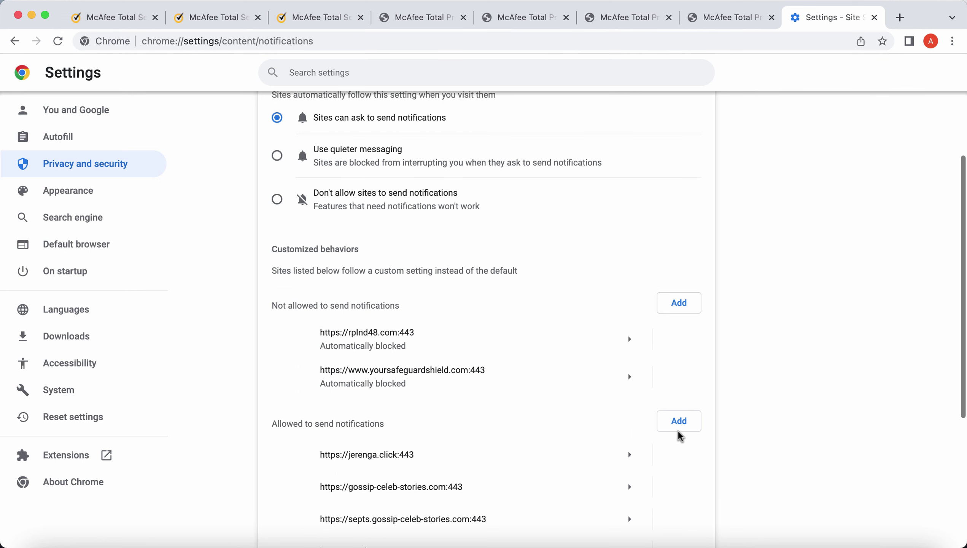
{"action": "scroll", "coordinate": [736, 395], "scroll_direction": "down", "scroll_amount": 3}
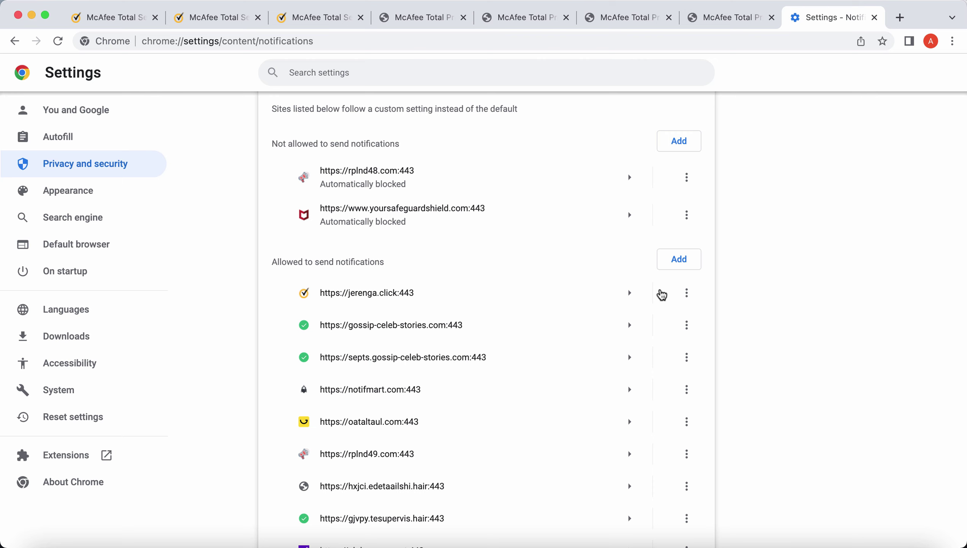
{"action": "left_click", "coordinate": [685, 293]}
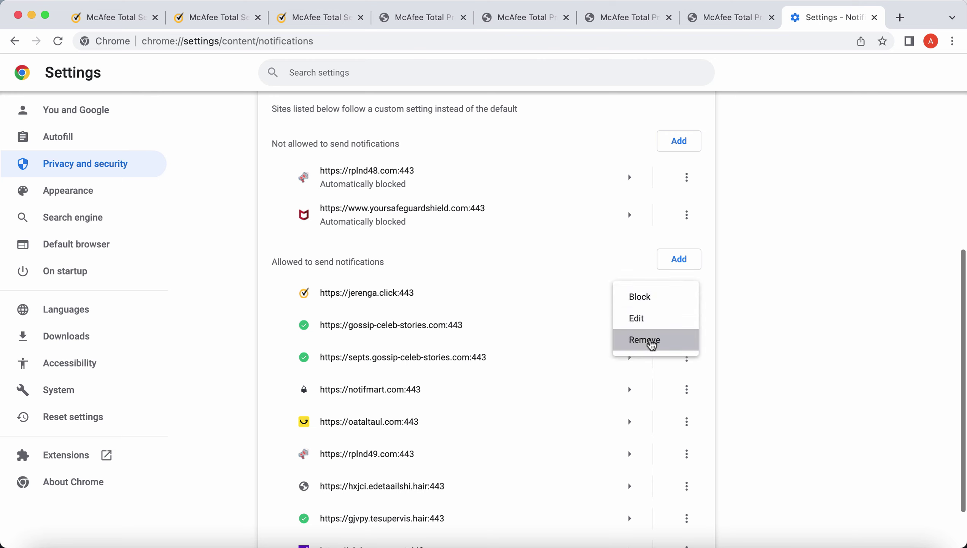
{"action": "left_click", "coordinate": [652, 343]}
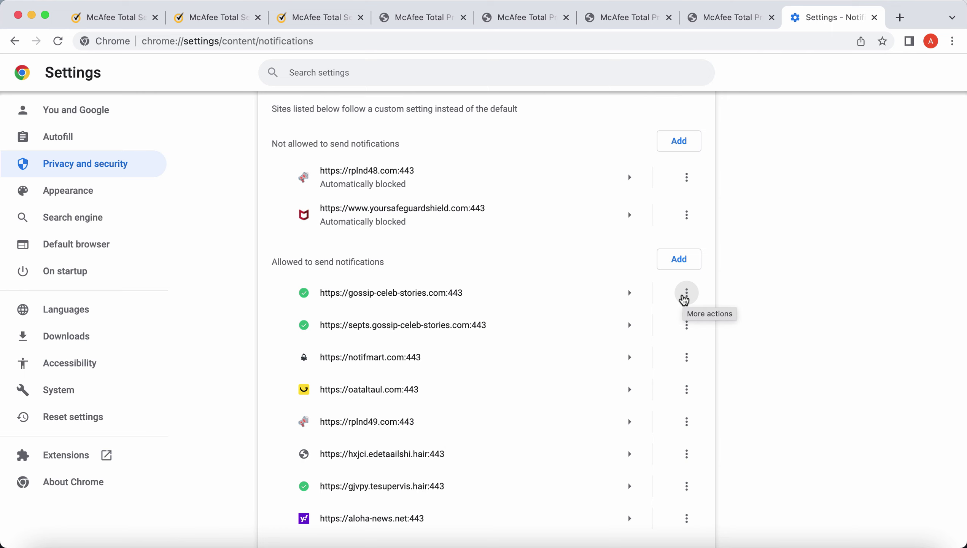
{"action": "left_click", "coordinate": [685, 296]}
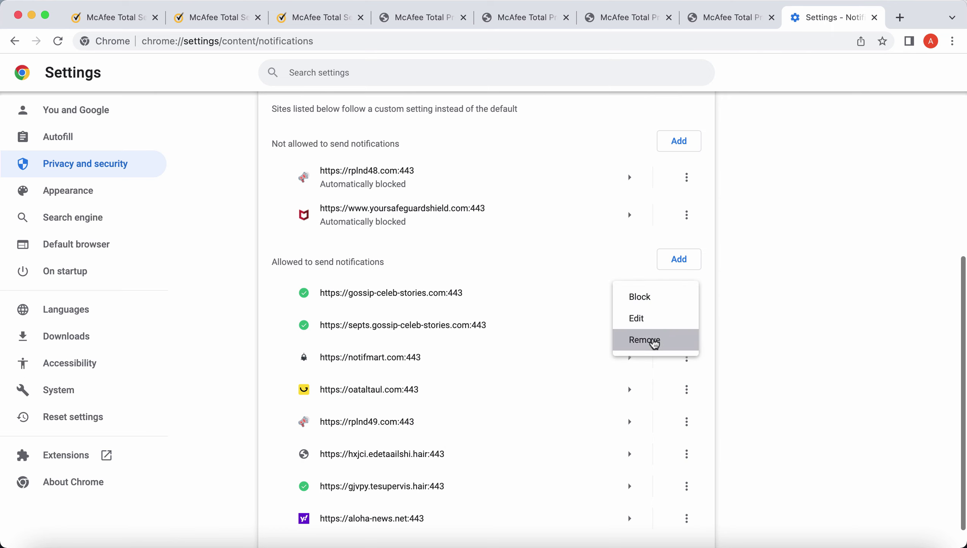
{"action": "left_click", "coordinate": [653, 341]}
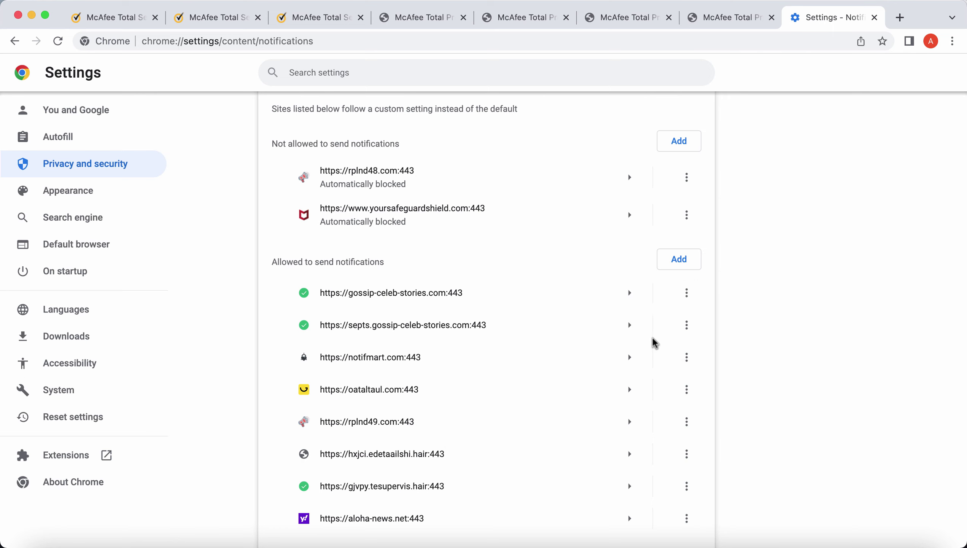
{"action": "left_click", "coordinate": [686, 298]}
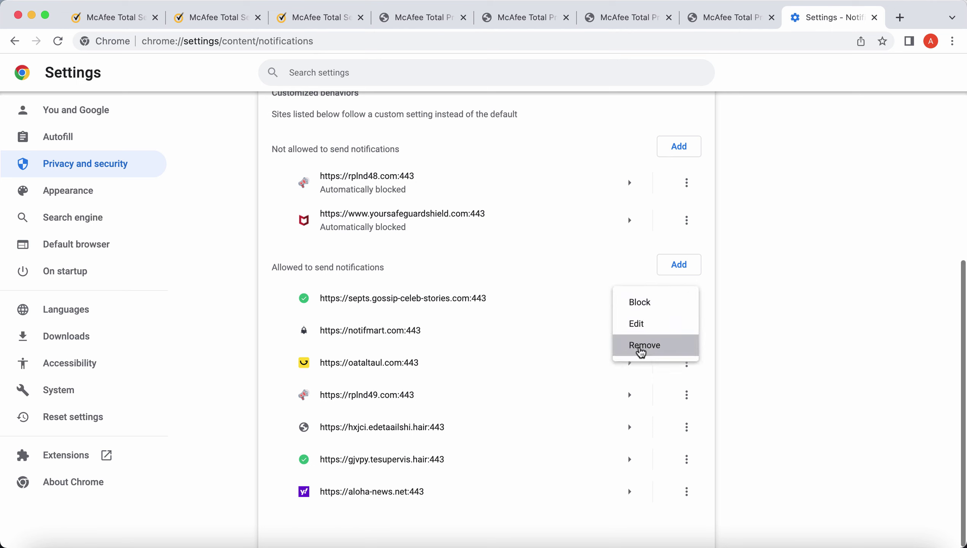
{"action": "left_click", "coordinate": [640, 348]}
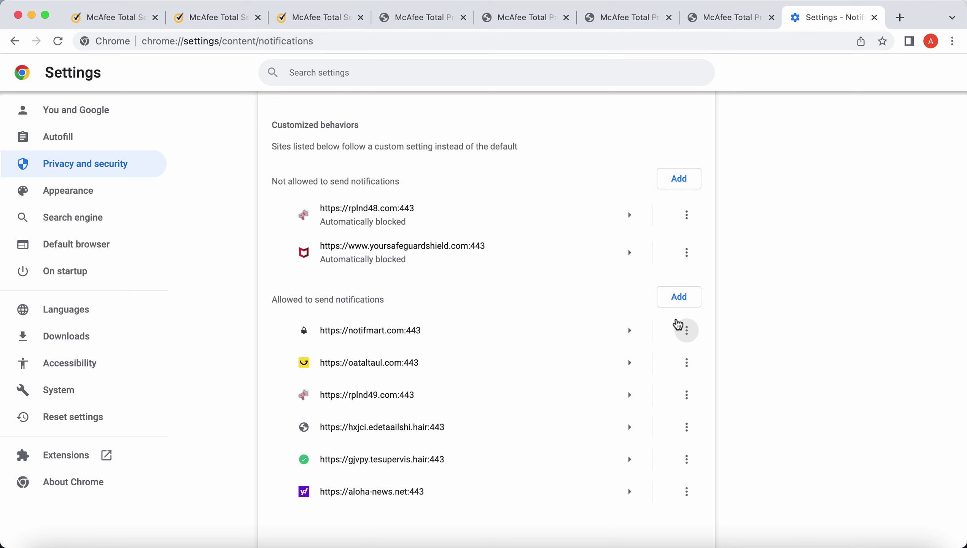
- Remove the notifmart, oataltaul, rplnd49 and hxjci sites from allowed notification senders
{"action": "left_click", "coordinate": [686, 331]}
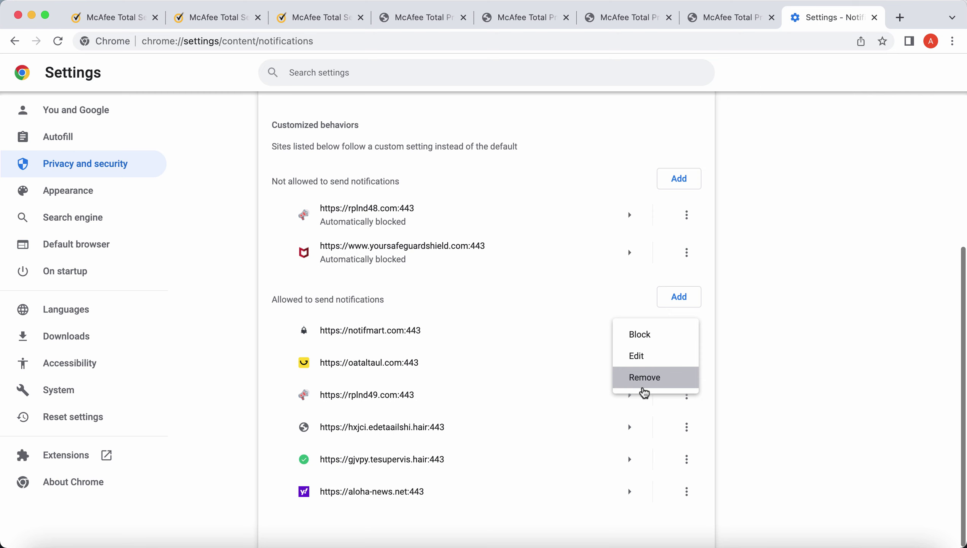
{"action": "left_click", "coordinate": [642, 385]}
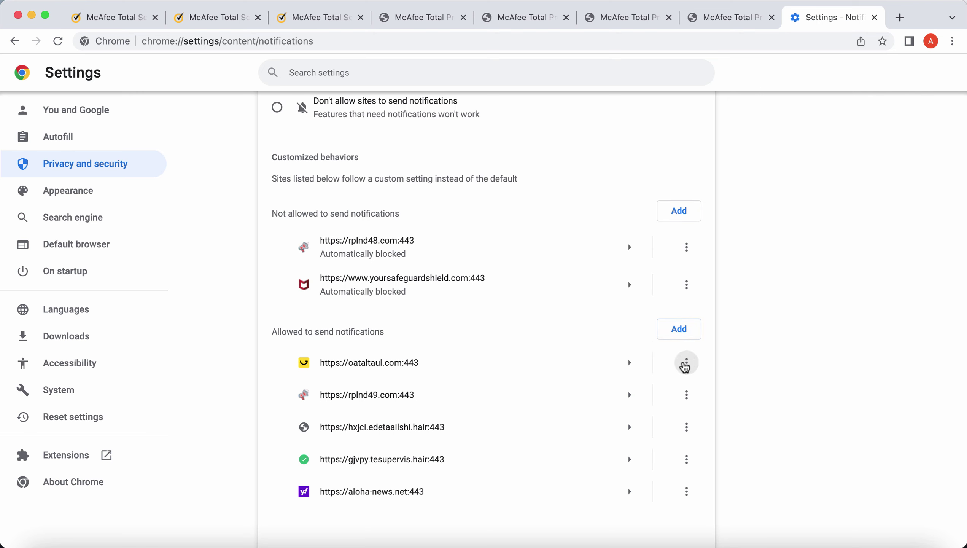
{"action": "left_click", "coordinate": [685, 366]}
{"action": "left_click", "coordinate": [647, 410]}
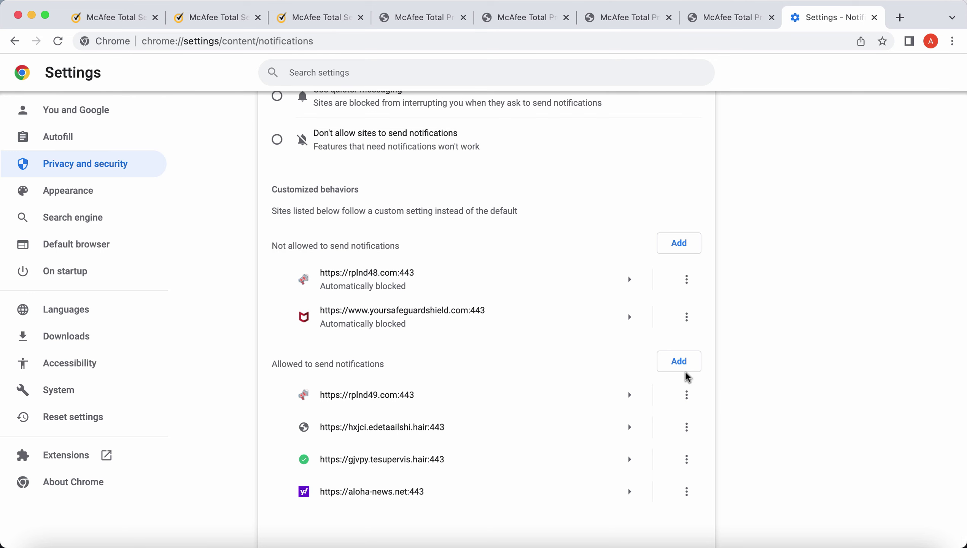
{"action": "left_click", "coordinate": [686, 395]}
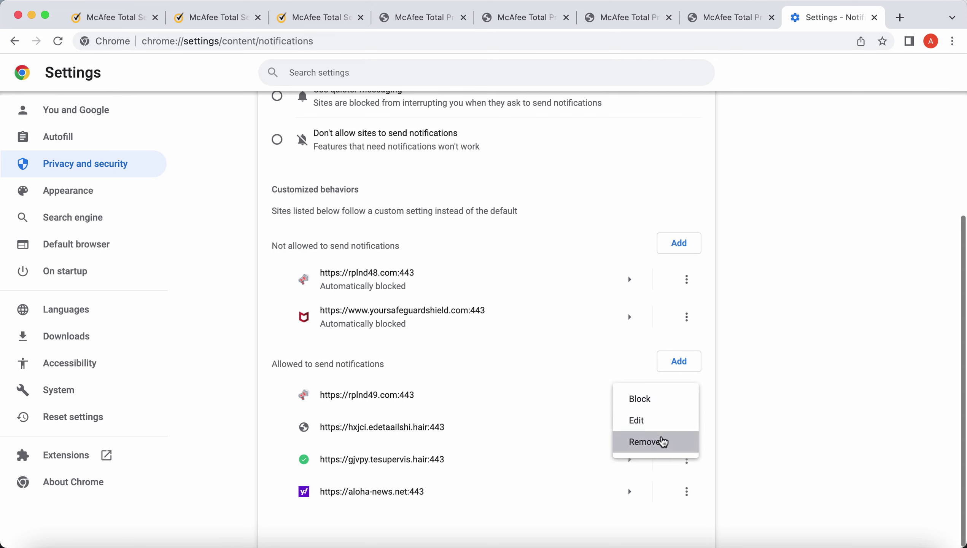
{"action": "left_click", "coordinate": [662, 442]}
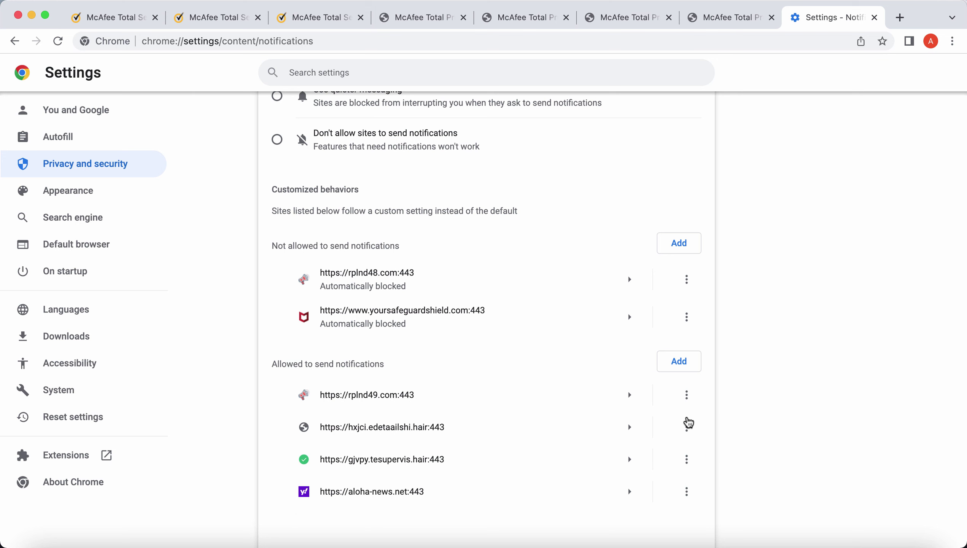
{"action": "left_click", "coordinate": [686, 424]}
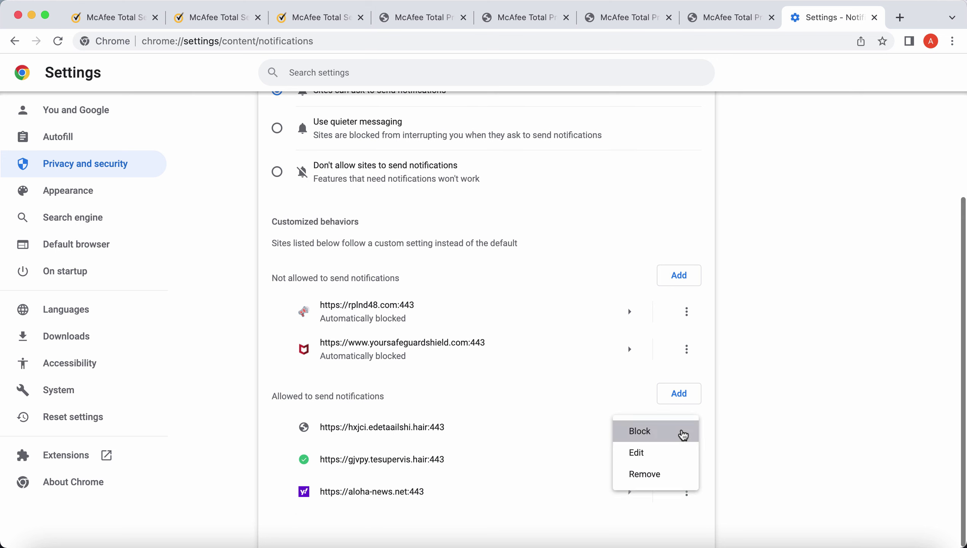
{"action": "left_click", "coordinate": [651, 474]}
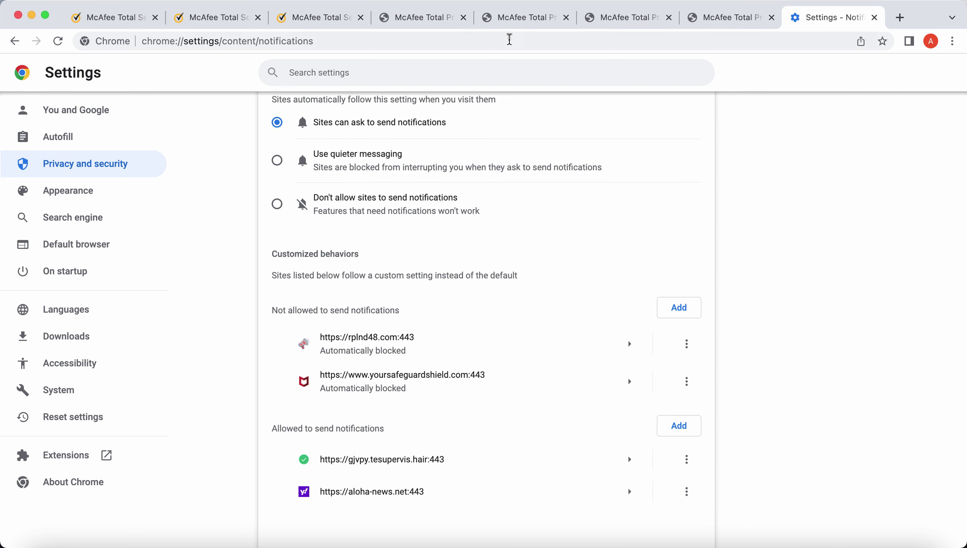
- Load combocleaner.com in the address bar
{"action": "left_click", "coordinate": [509, 36]}
{"action": "type", "text": "c"}
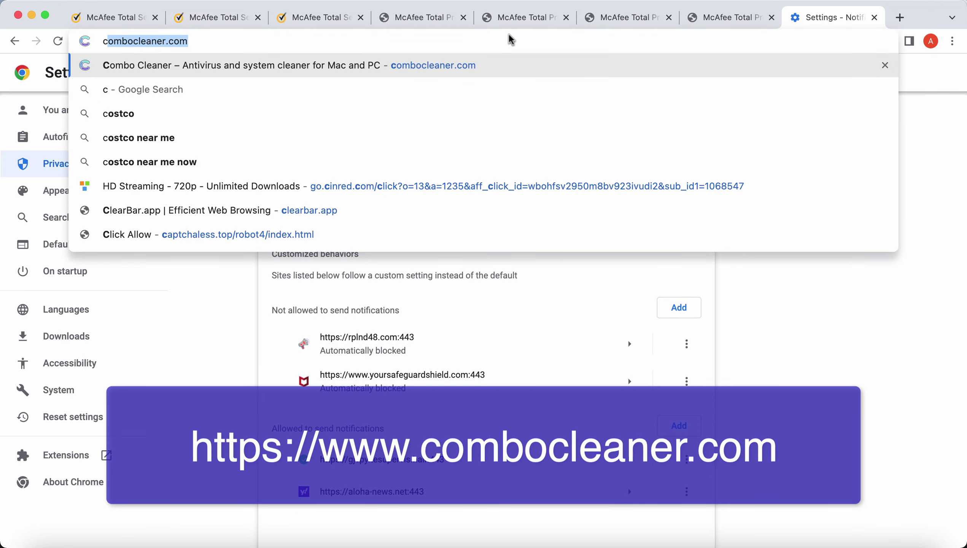
{"action": "key", "text": "Return"}
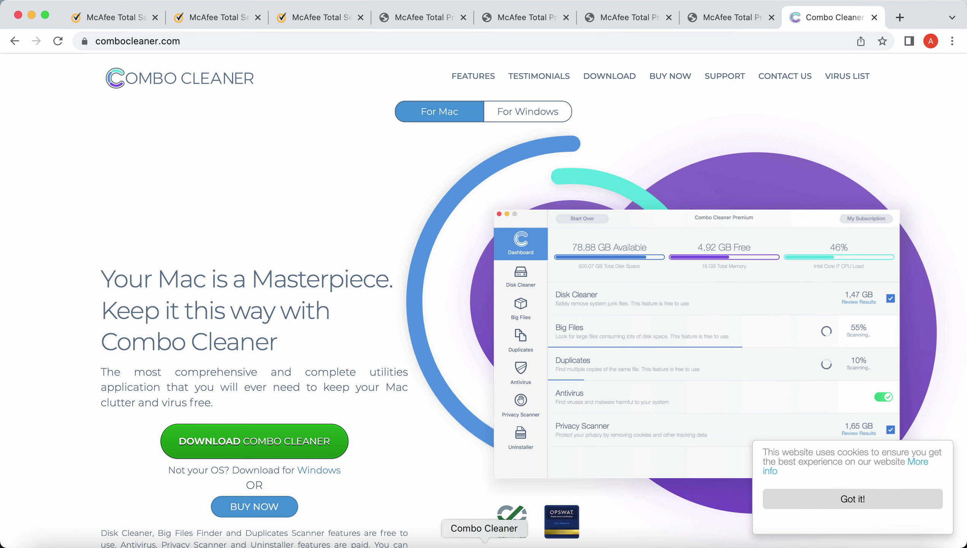
- Launch the Combo Cleaner app from the Dock and bring its window to the front
{"action": "left_click", "coordinate": [484, 544]}
{"action": "left_click", "coordinate": [97, 354]}
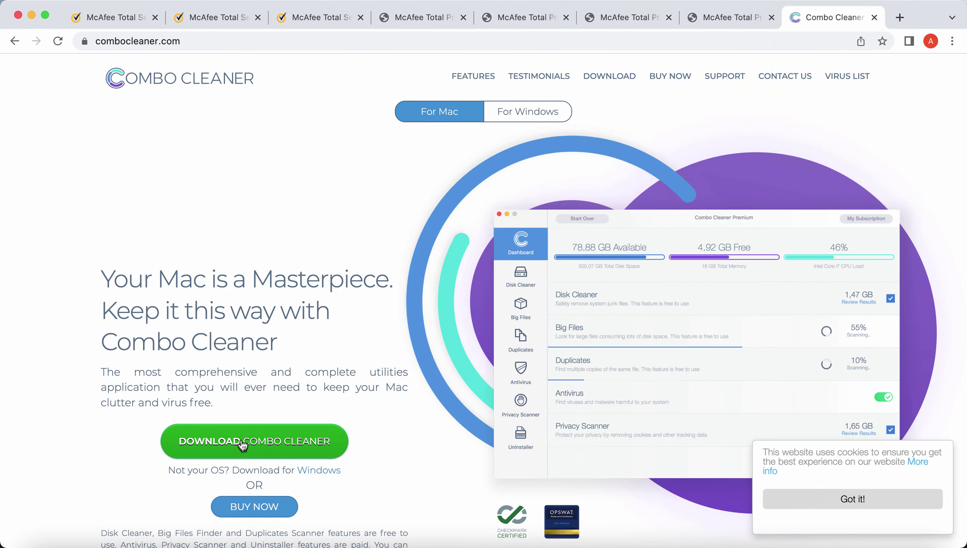
{"action": "left_click", "coordinate": [486, 542]}
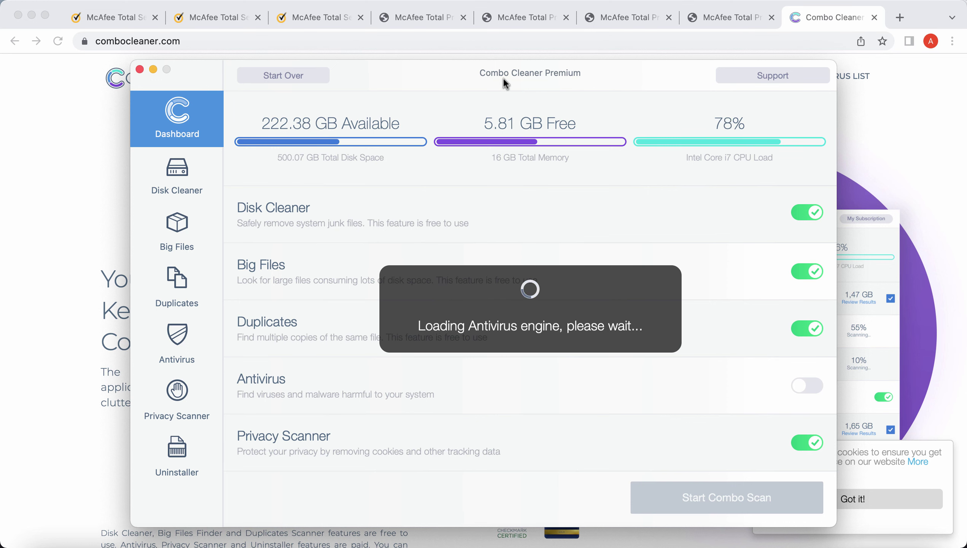
- Nudge the Combo Cleaner window into place while the antivirus engine loads
{"action": "left_click_drag", "start_coordinate": [505, 82], "coordinate": [500, 81]}
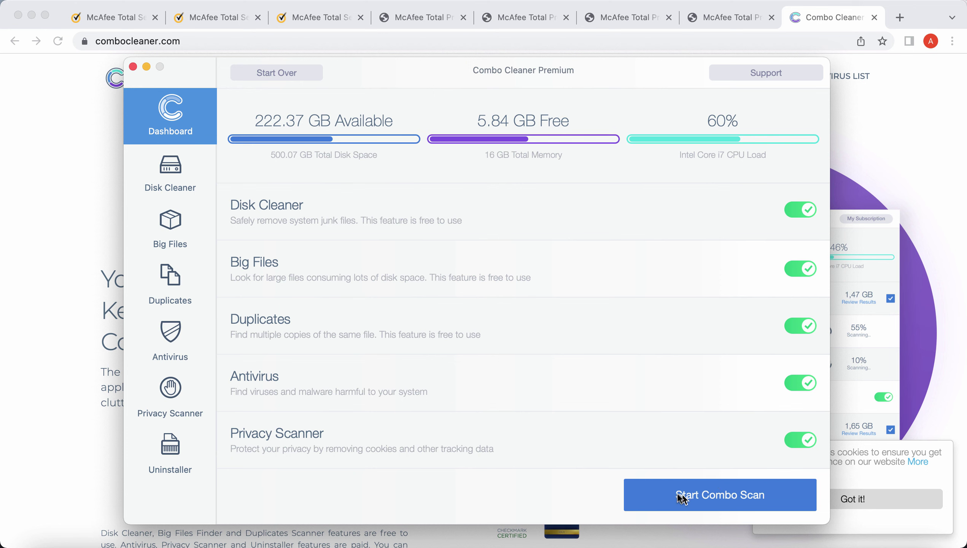
- Start the five-feature combo scan, then bring the combocleaner.com page to the front
{"action": "left_click", "coordinate": [739, 497]}
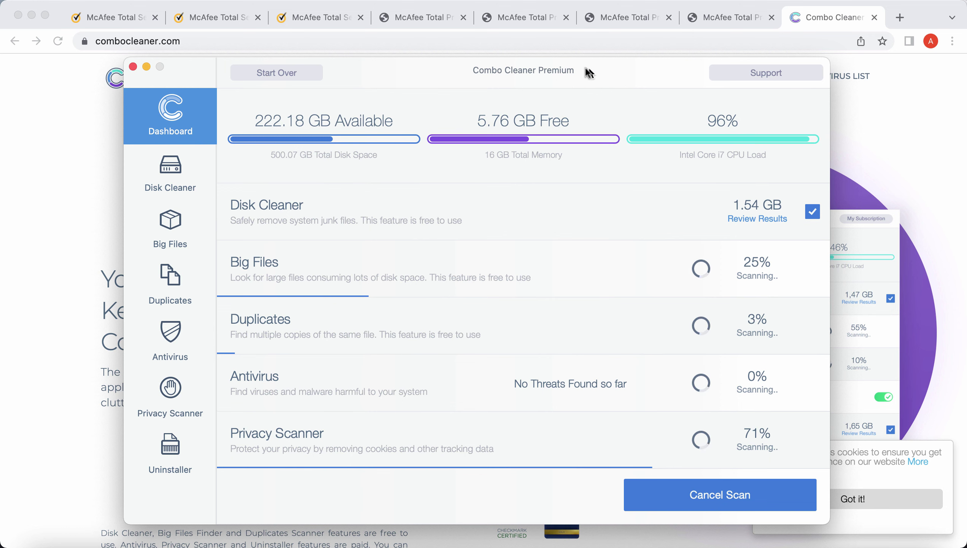
{"action": "left_click", "coordinate": [67, 121]}
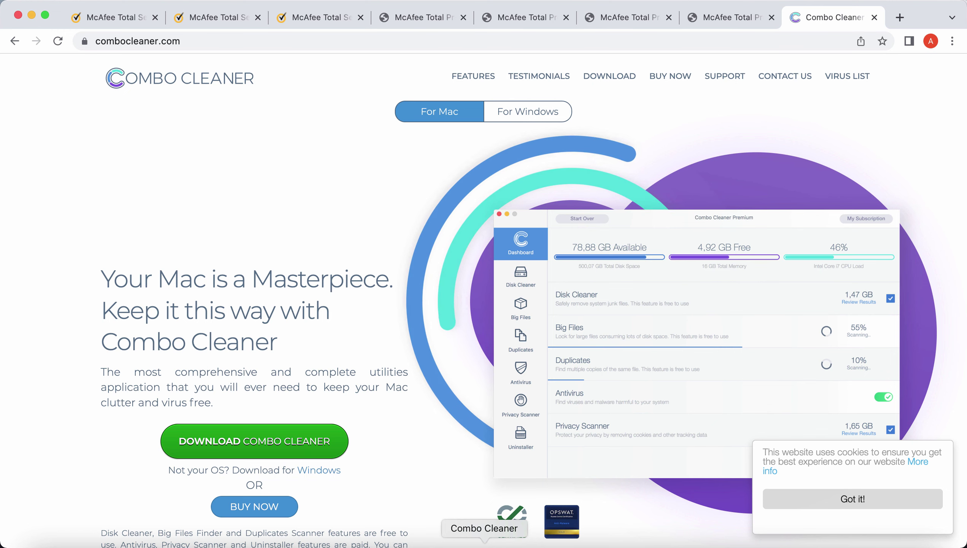
- Bring the scanning Combo Cleaner window back in front from the Dock
{"action": "left_click", "coordinate": [484, 544]}
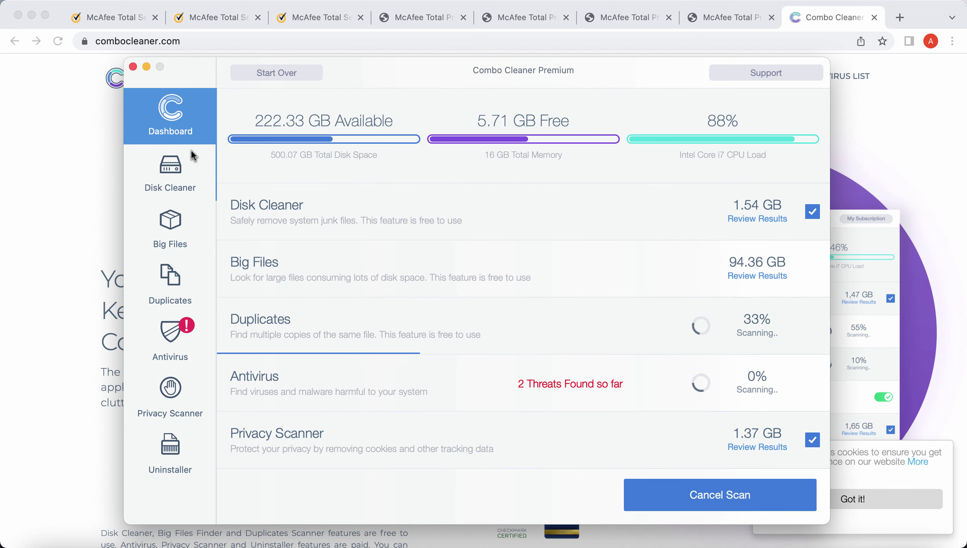
- Open the Antivirus results and view the six infected files found in Downloads
{"action": "left_click", "coordinate": [175, 359]}
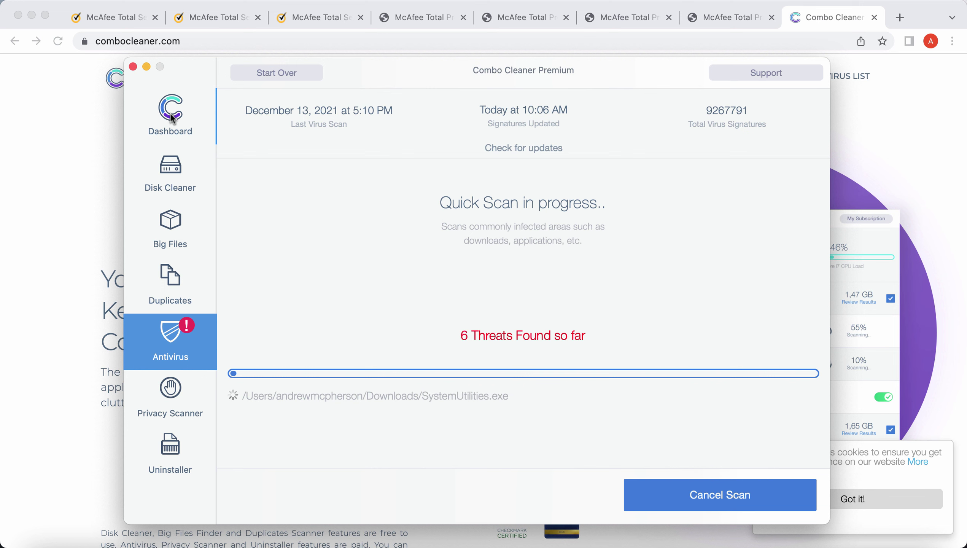
{"action": "left_click", "coordinate": [712, 493]}
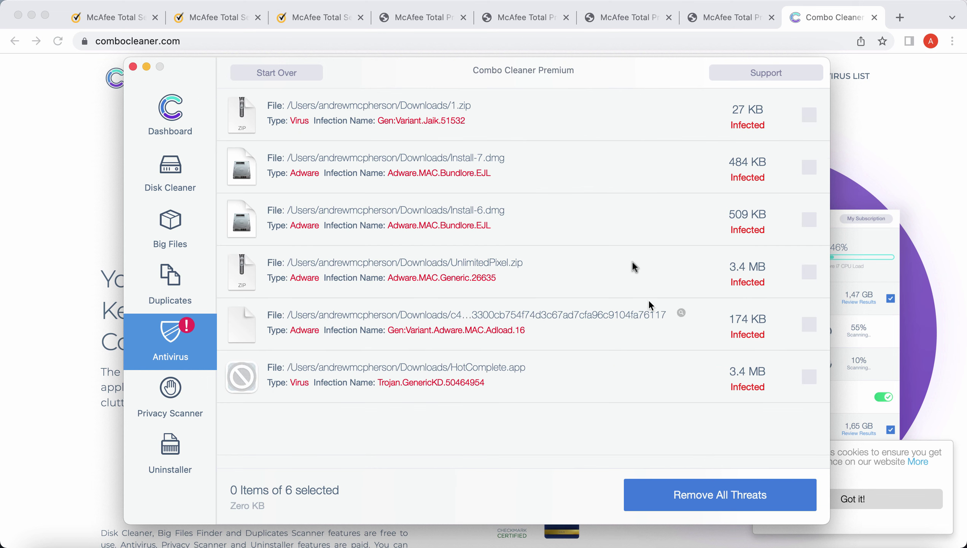